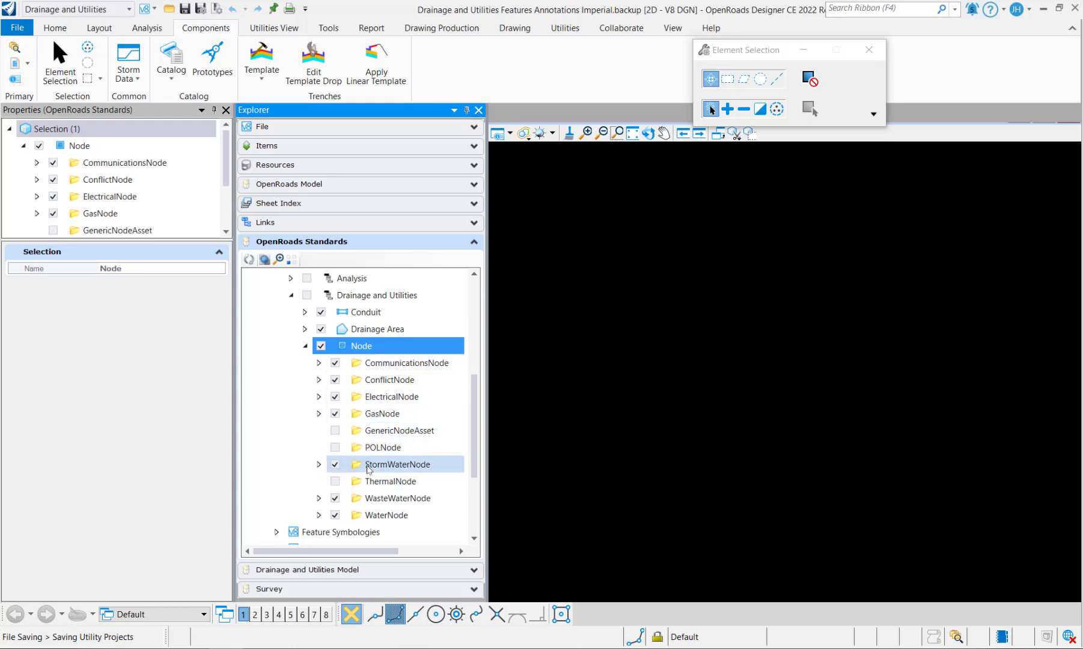
# - Expand the StormWaterNode folder under the Node feature definitions and look through its subfolders
pyautogui.click(320, 463)
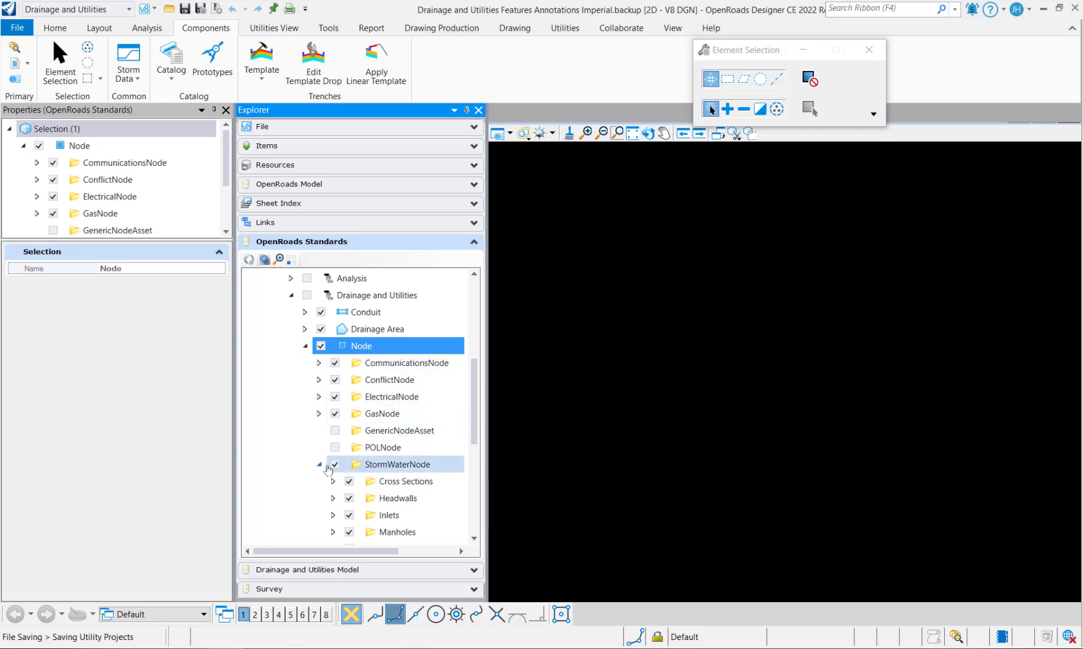
pyautogui.scroll(-2, 320, 464)
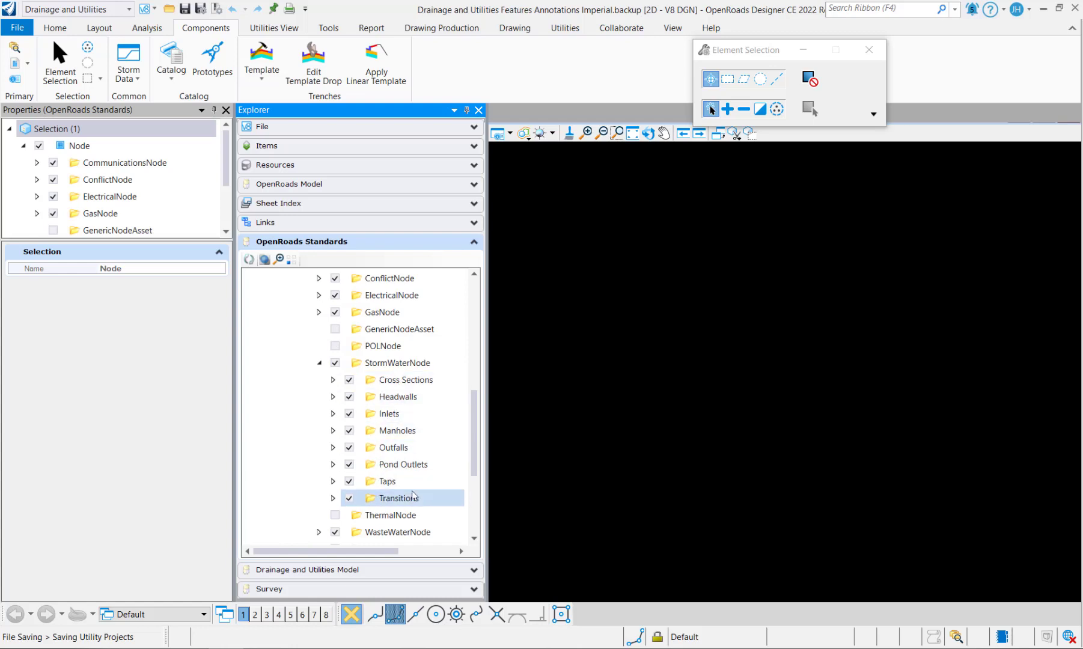
pyautogui.scroll(1, 419, 385)
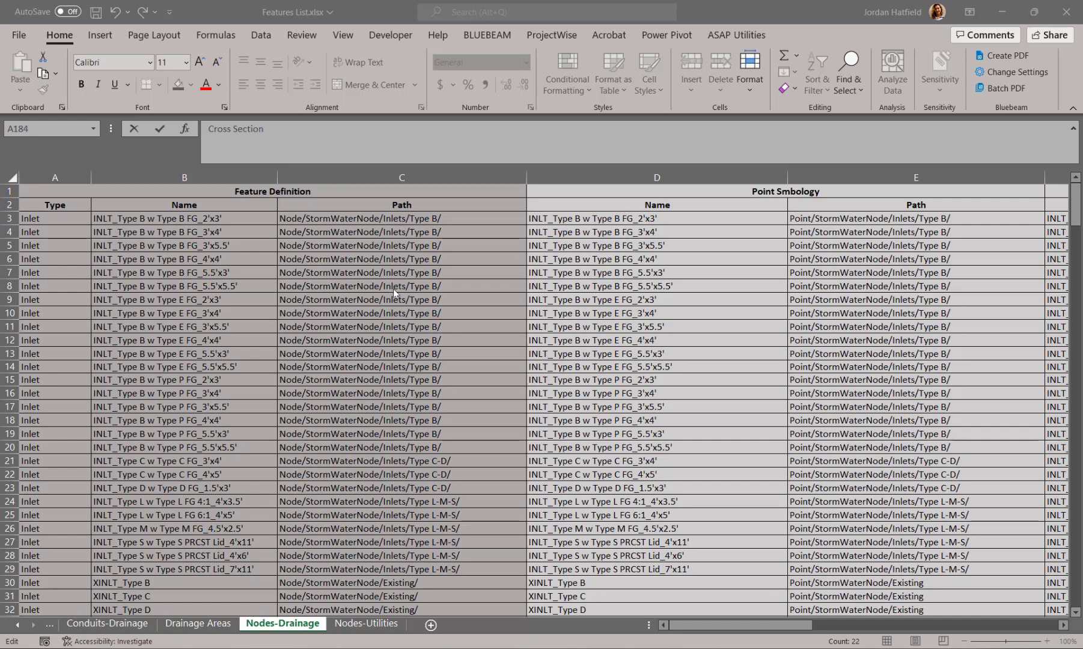
# - In the Features List workbook in Excel, look through the inlet, manhole and headwall feature definitions on the Nodes-Drainage sheet
pyautogui.scroll(-8, 397, 220)
pyautogui.scroll(-9, 413, 596)
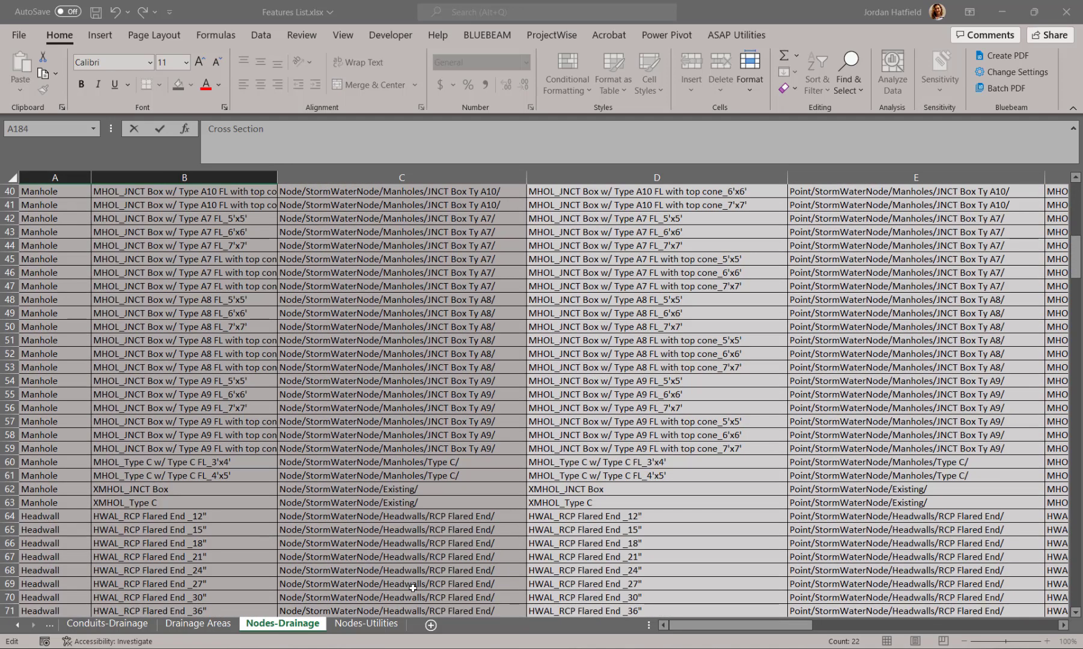
pyautogui.scroll(-2, 398, 580)
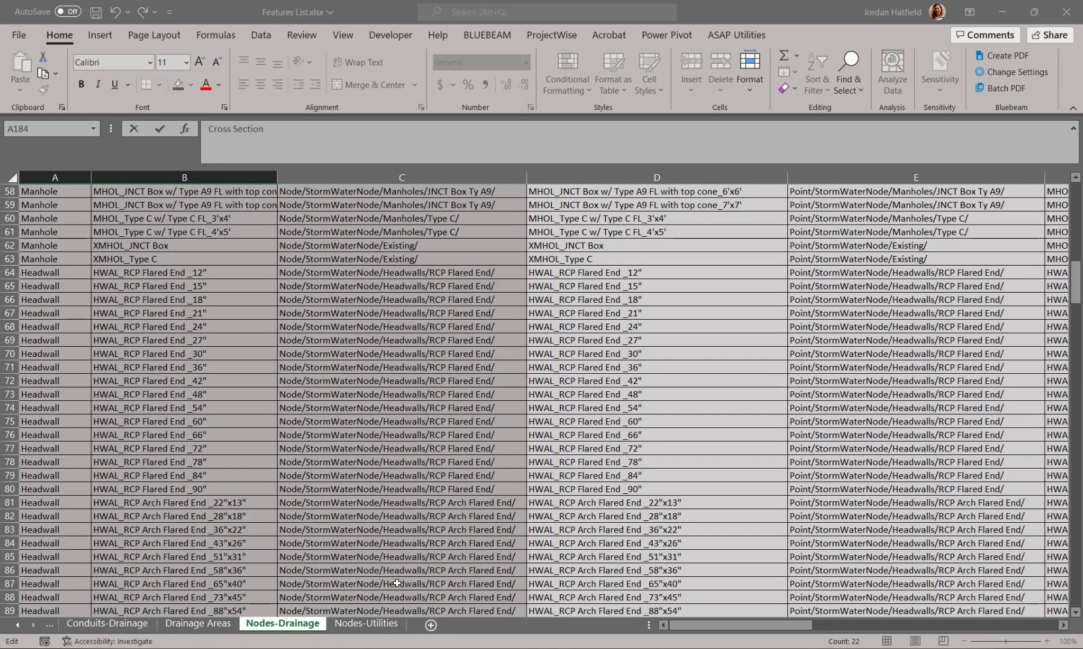
pyautogui.scroll(18, 397, 583)
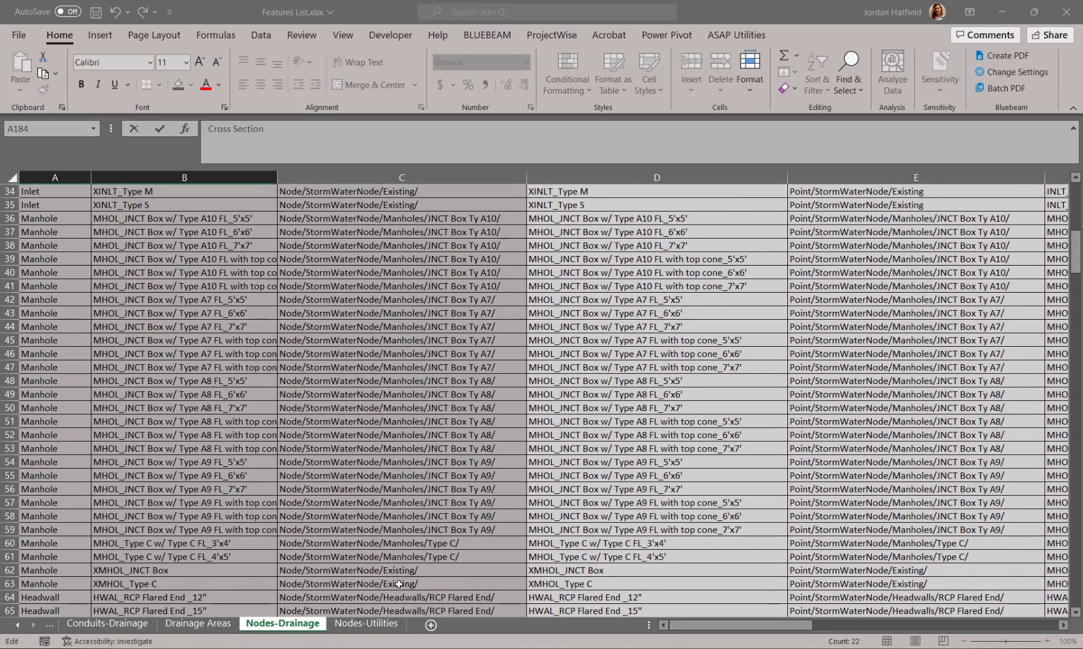
pyautogui.scroll(2, 398, 584)
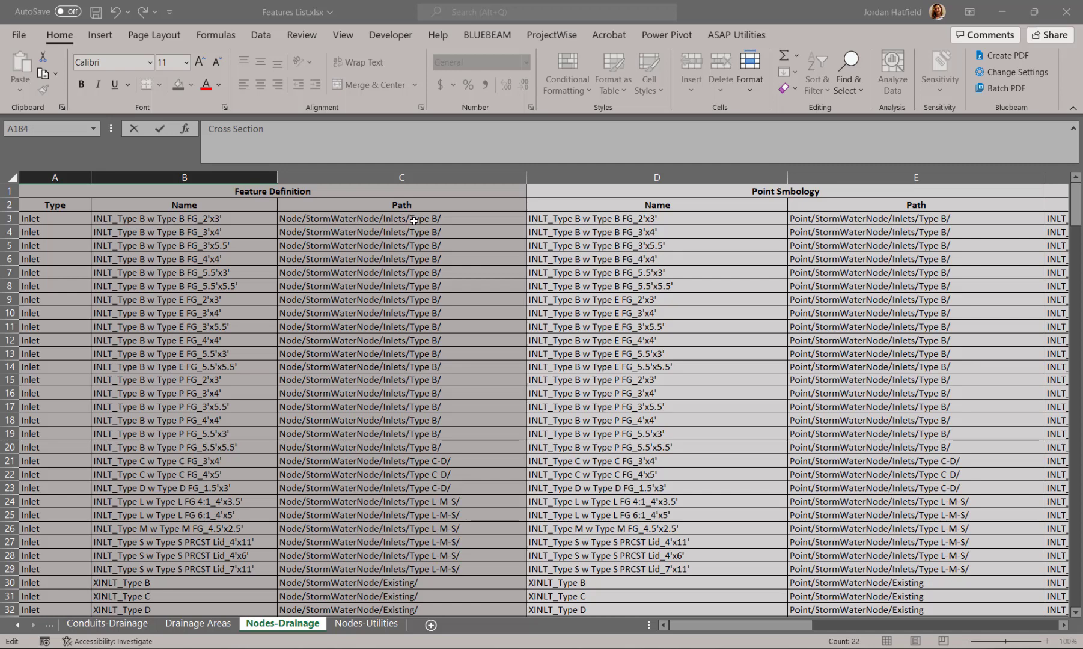
# - Examine the feature definition paths in column C, selecting the existing-inlet path in C30 and comparing it with the manhole and headwall paths
pyautogui.scroll(-4, 433, 365)
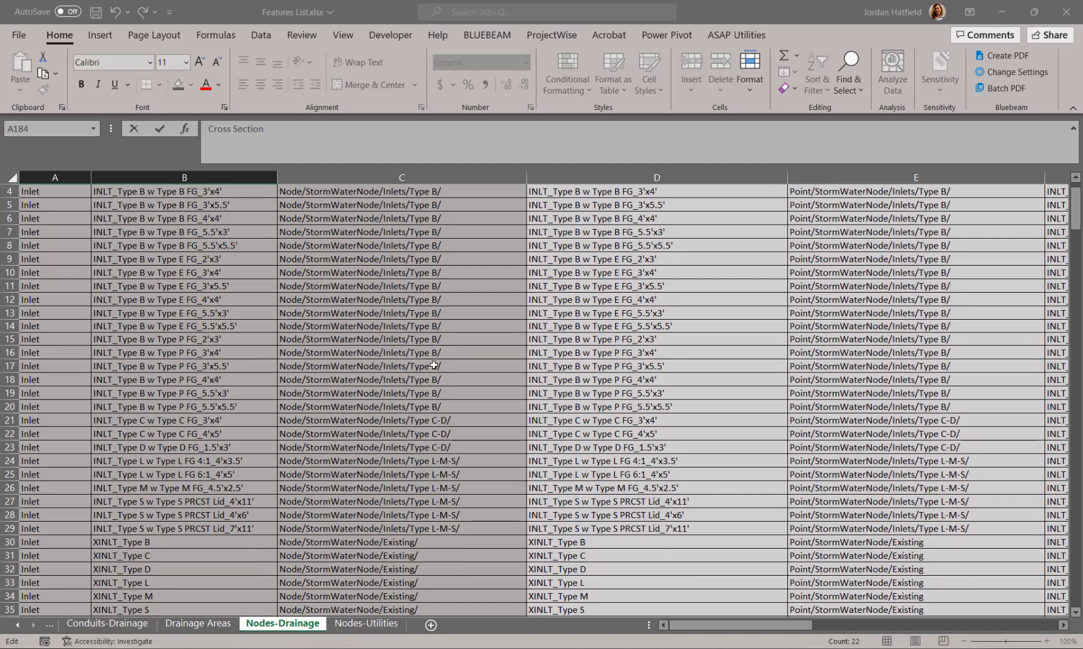
pyautogui.scroll(-1, 434, 365)
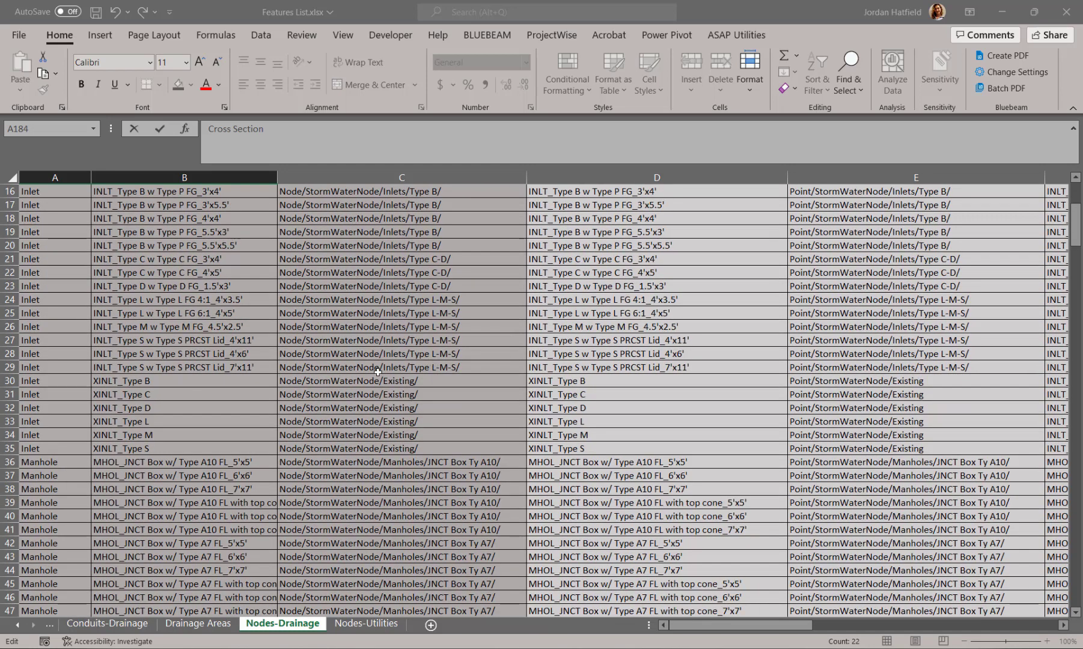
pyautogui.click(353, 385)
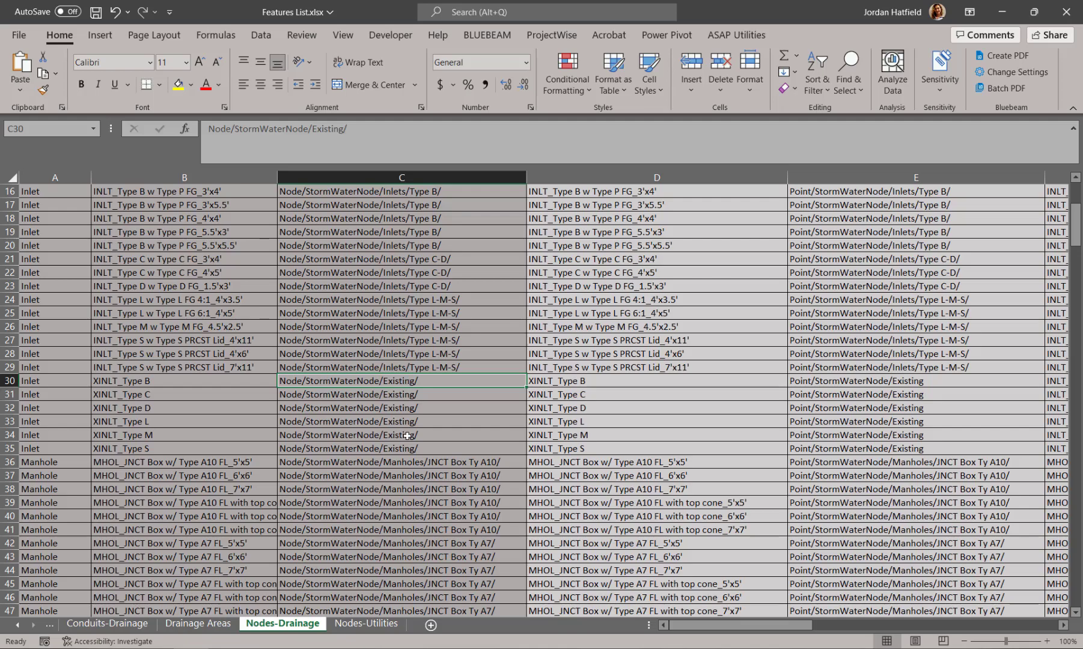
pyautogui.scroll(-8, 408, 436)
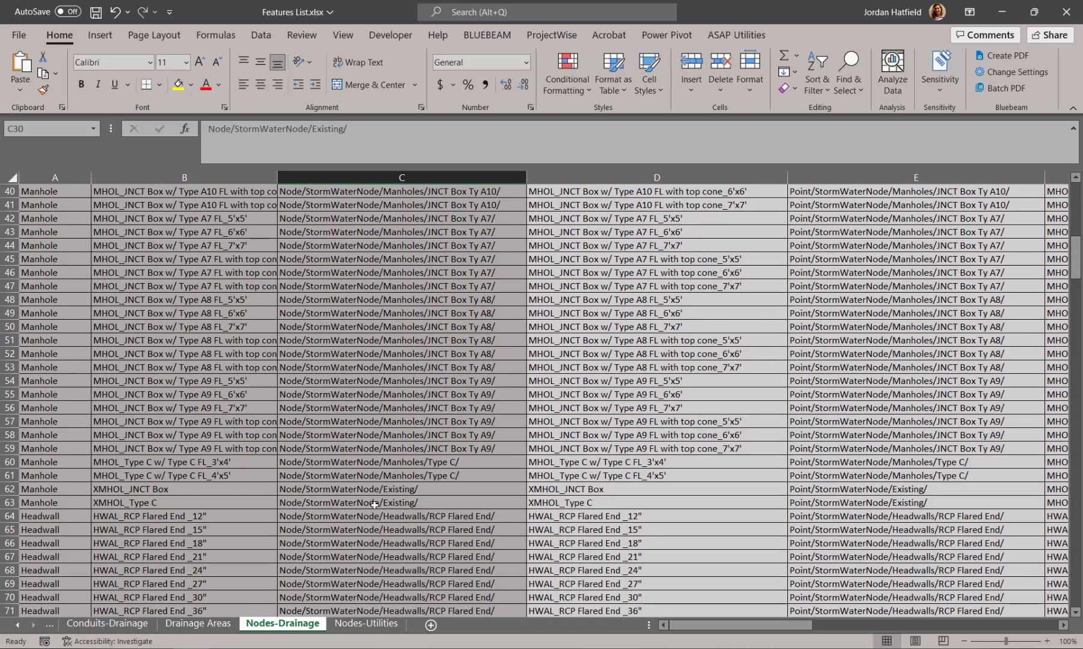
pyautogui.scroll(-14, 375, 505)
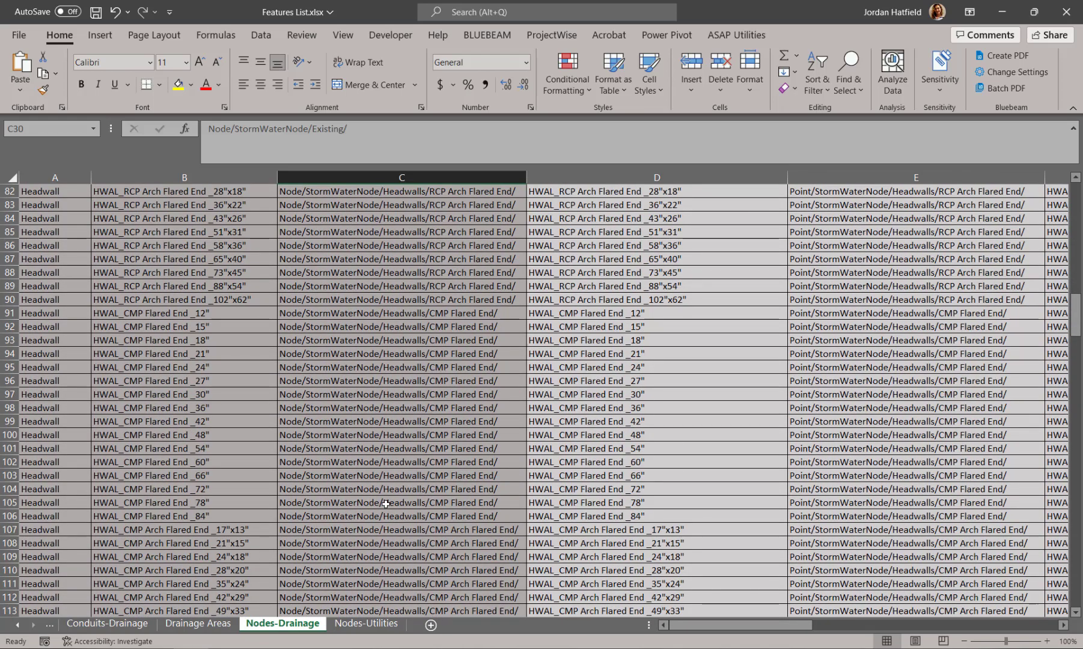
pyautogui.scroll(20, 389, 518)
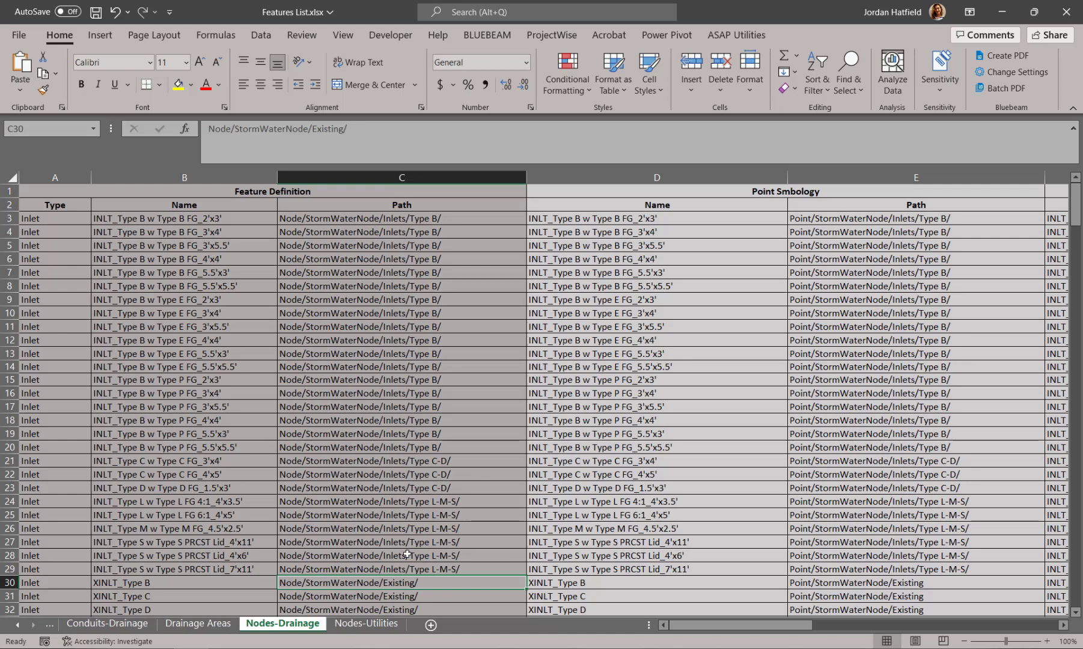
pyautogui.scroll(-2, 389, 595)
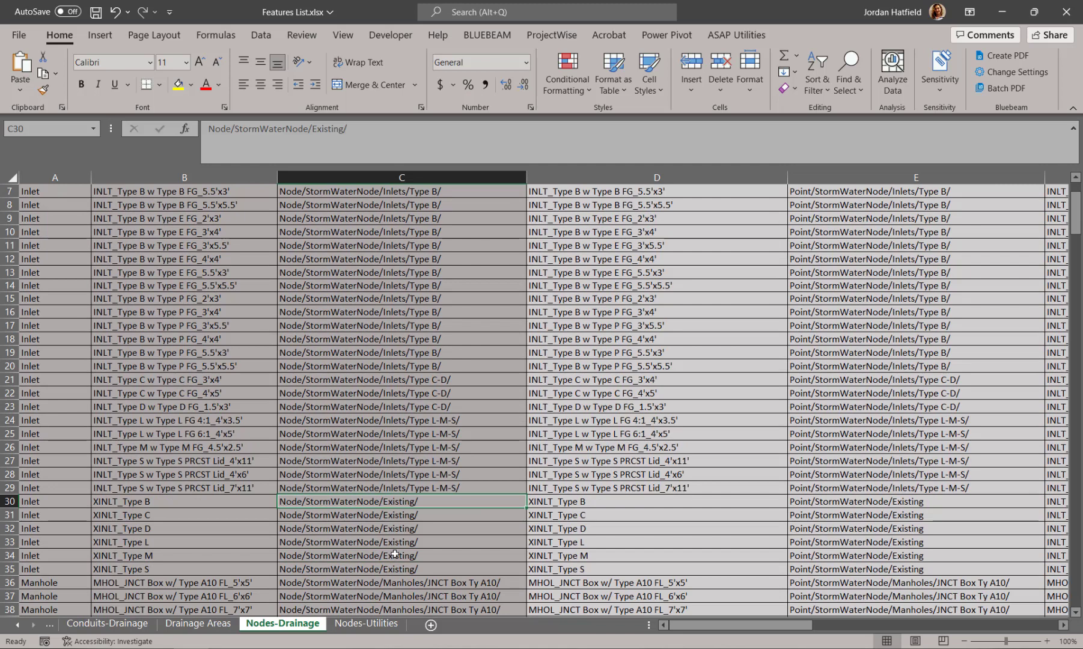
pyautogui.scroll(2, 401, 502)
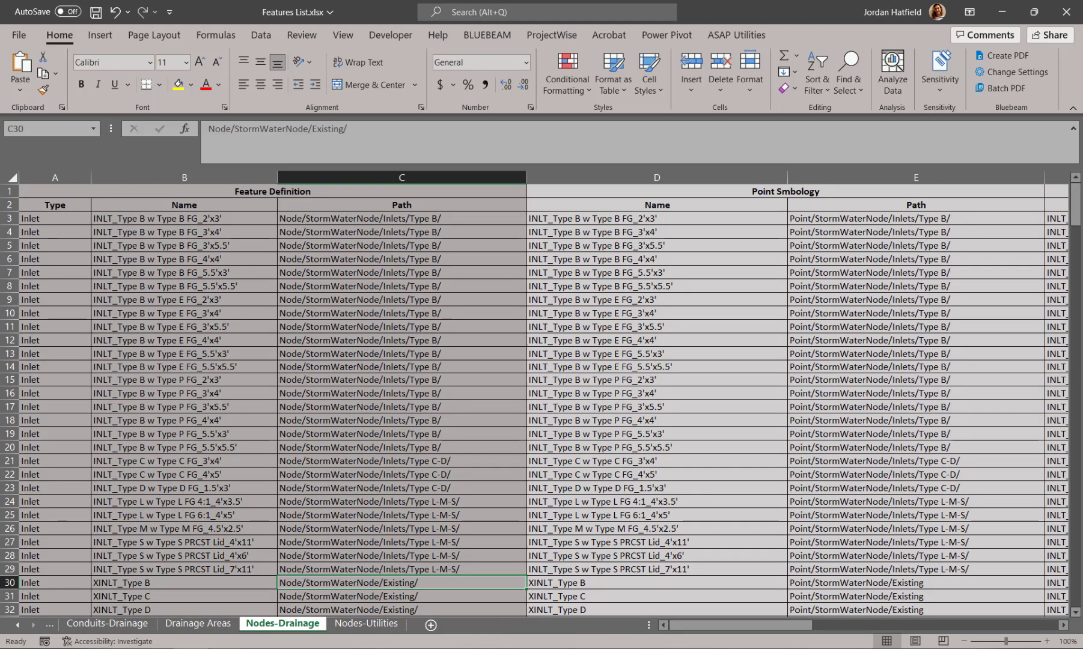
# - Switch to OpenRoads Designer, expand the Inlets folder and display the properties of the Inlet Combo (Circular Chamber) feature definition
pyautogui.click(234, 607)
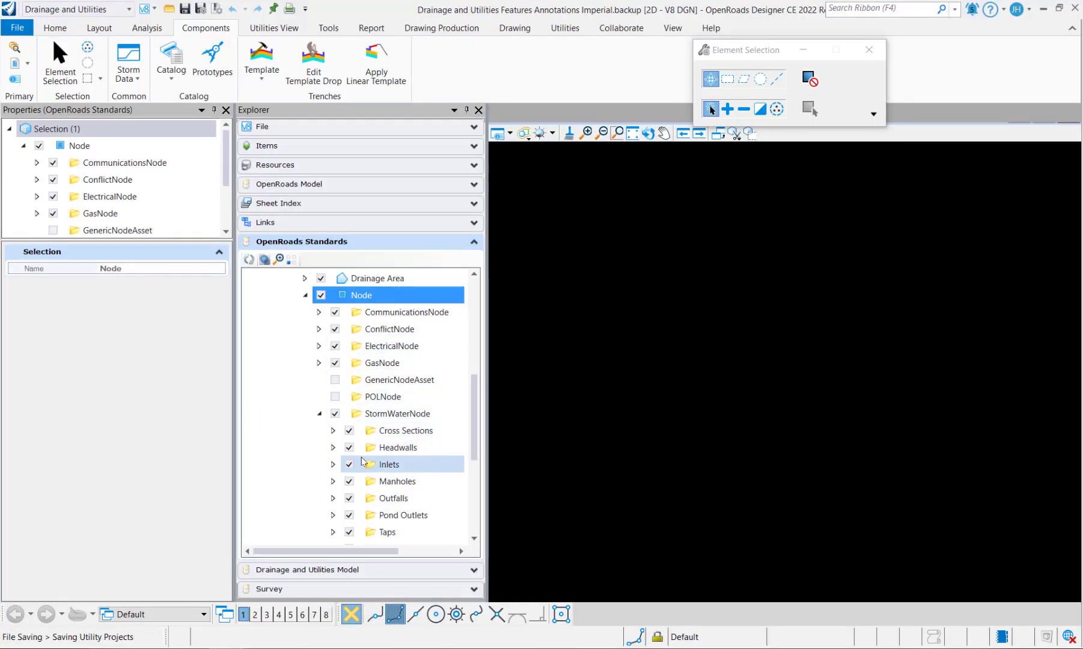
pyautogui.click(333, 464)
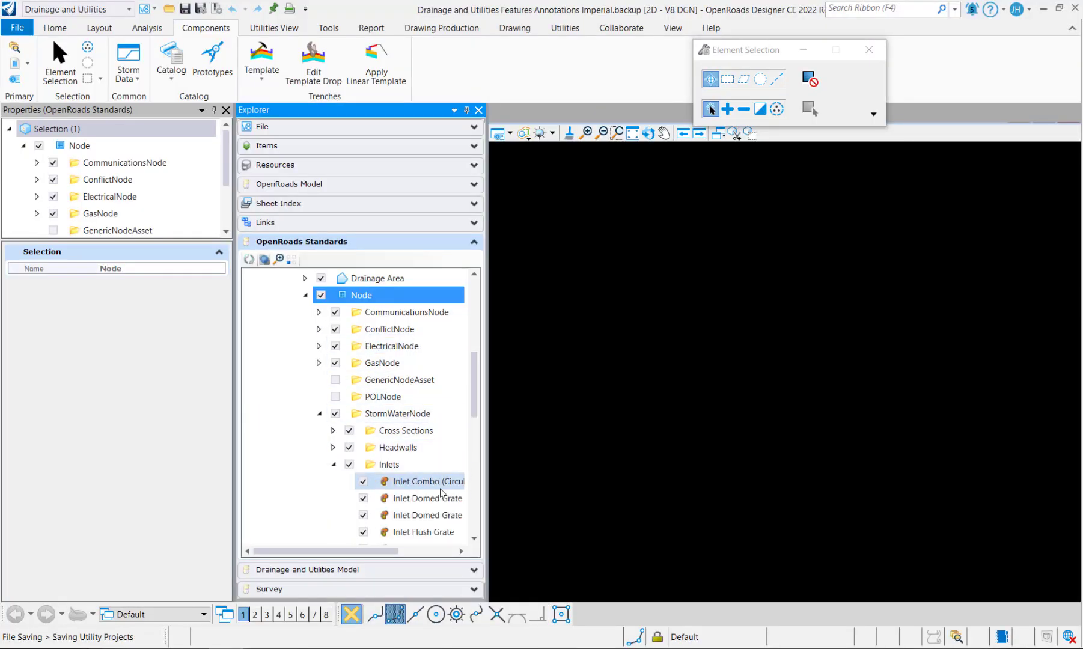
pyautogui.click(440, 485)
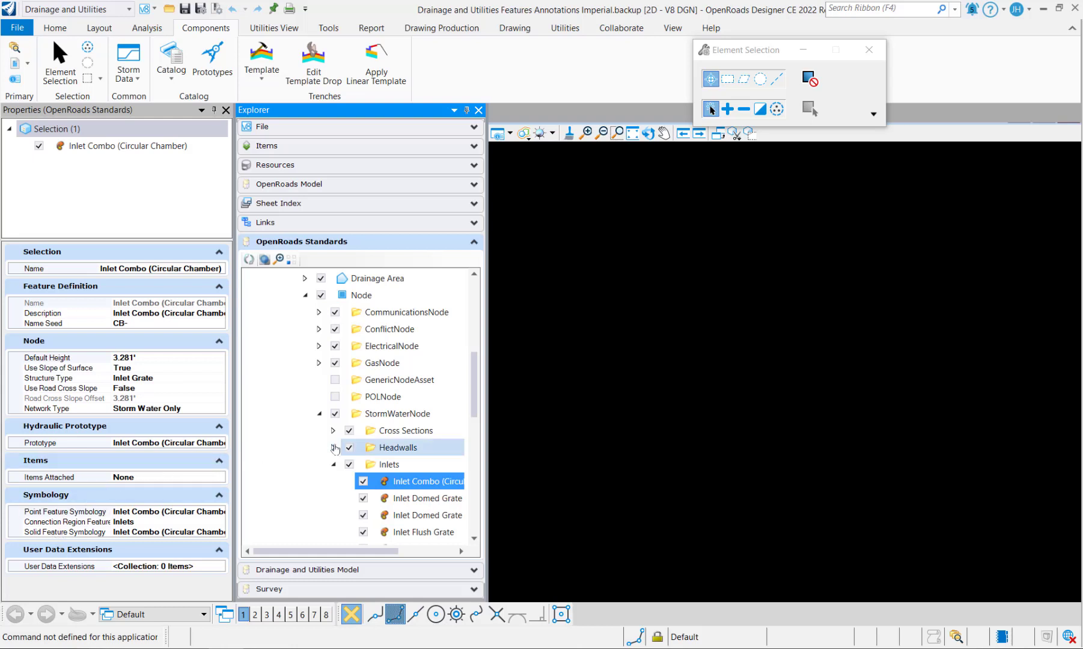
# - Switch back to Excel and review the Point Symbology columns, selecting the proposed inlet names in D3:D29 to compare with the feature definition names
pyautogui.hotkey('alt', 'Tab')
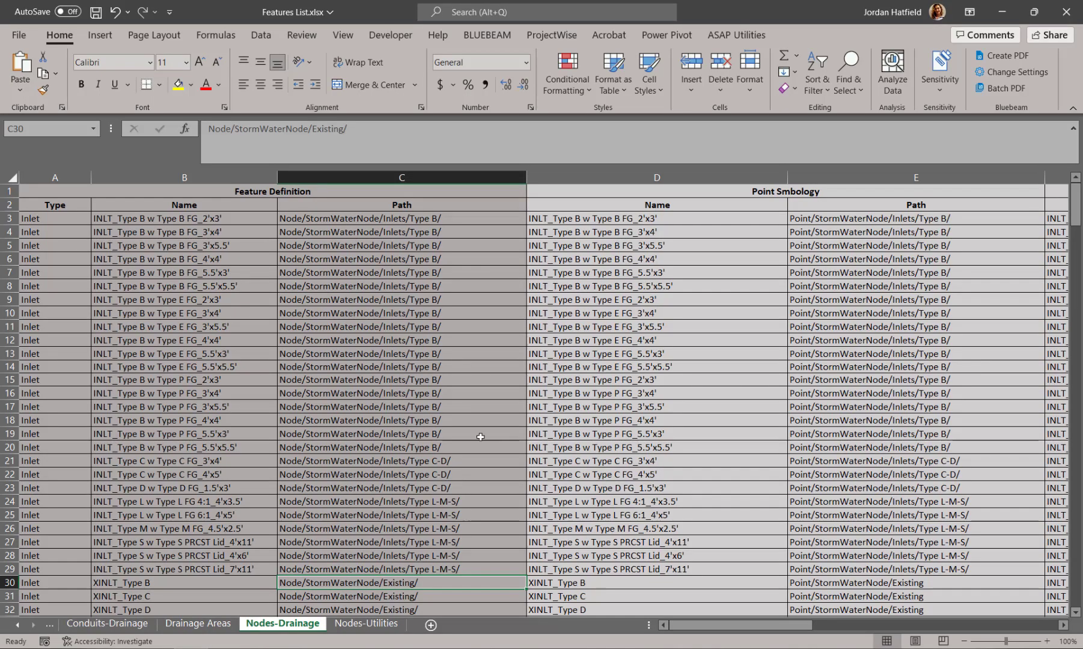
pyautogui.moveTo(725, 628); pyautogui.dragTo(755, 628)
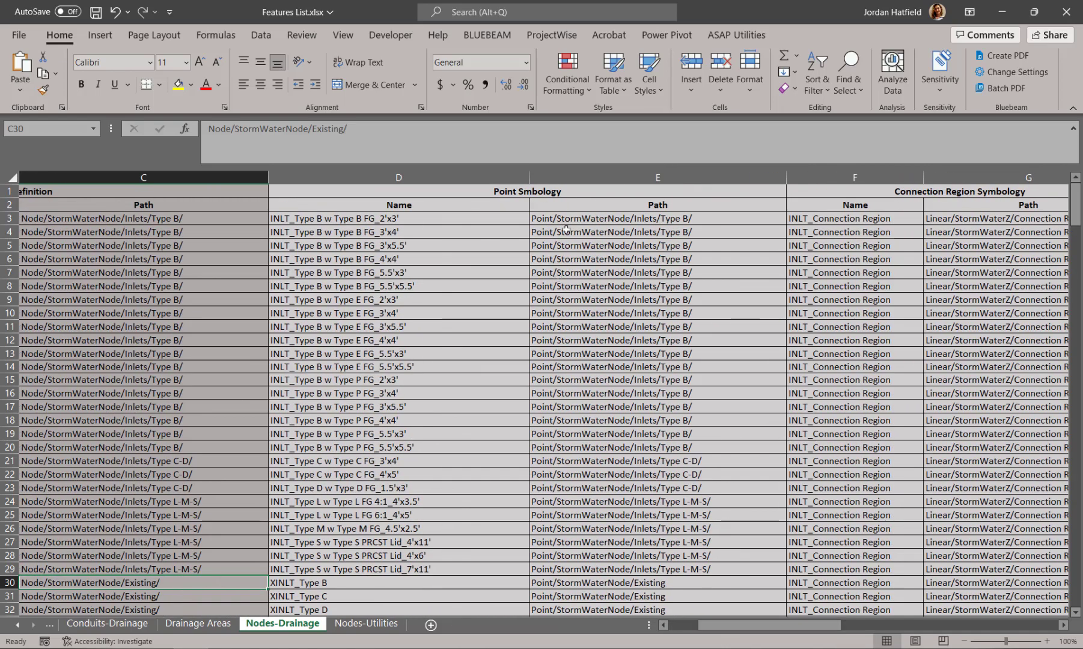
pyautogui.click(405, 216)
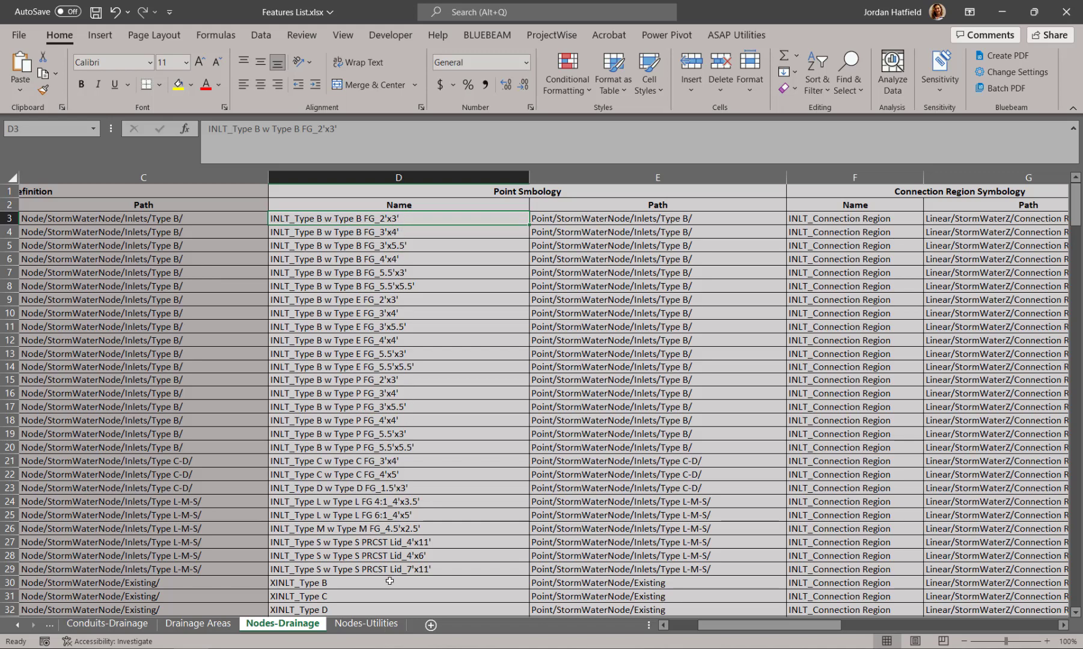
pyautogui.moveTo(713, 625); pyautogui.dragTo(685, 625)
pyautogui.moveTo(638, 218); pyautogui.dragTo(671, 571)
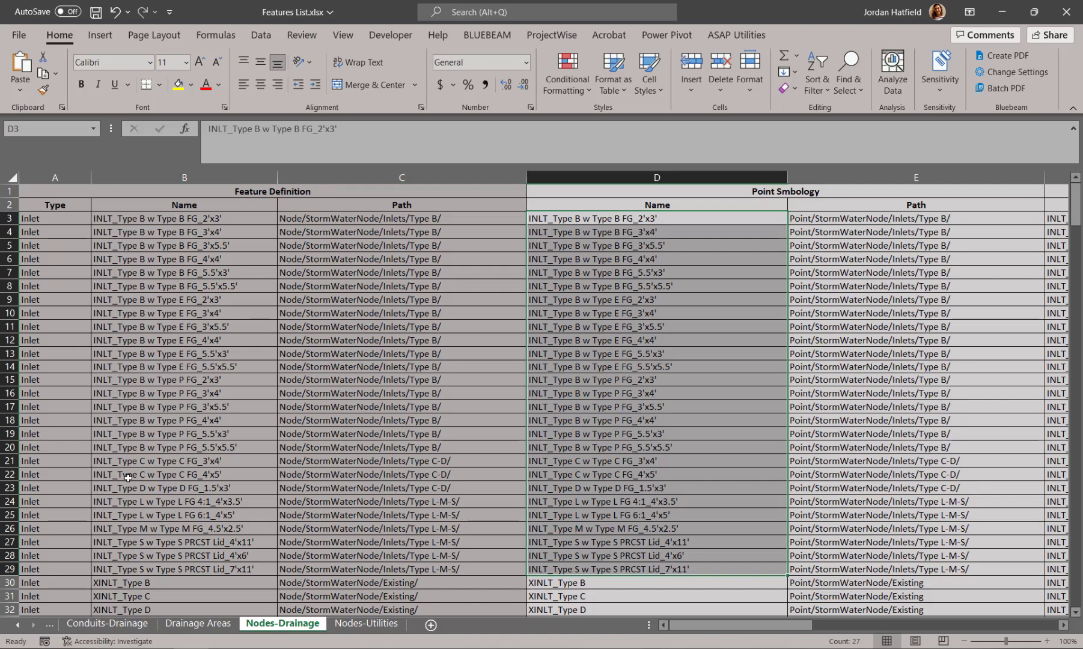
# - Review the Connection Region Symbology columns, selecting the inlet names in F3:F29 and checking the rows down to the manholes
pyautogui.moveTo(712, 625); pyautogui.dragTo(767, 624)
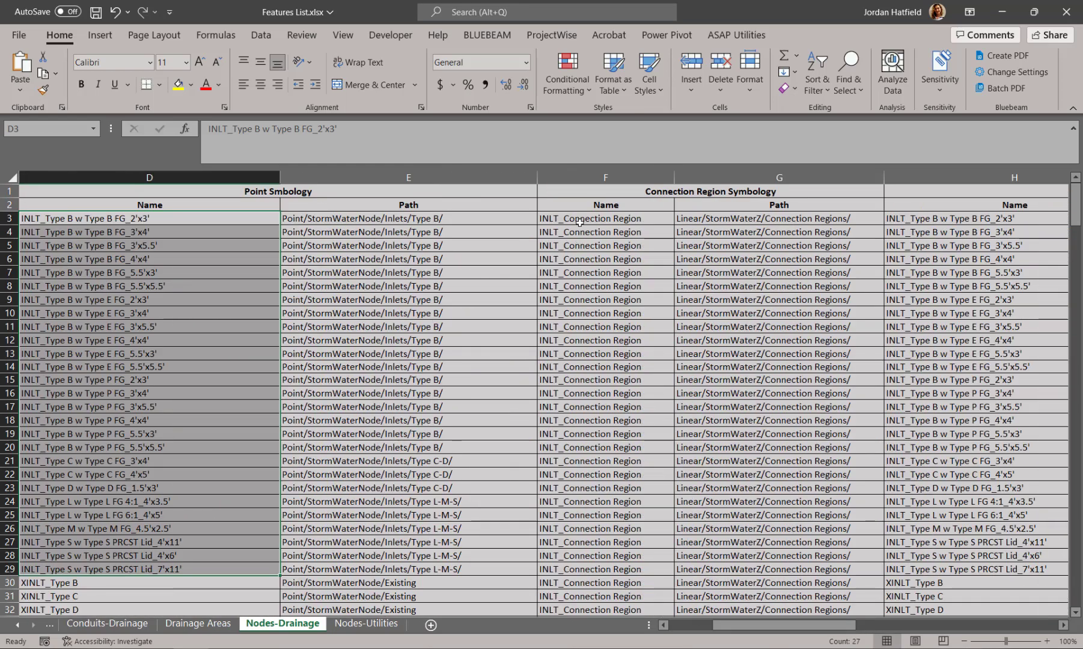
pyautogui.moveTo(580, 223); pyautogui.dragTo(634, 569)
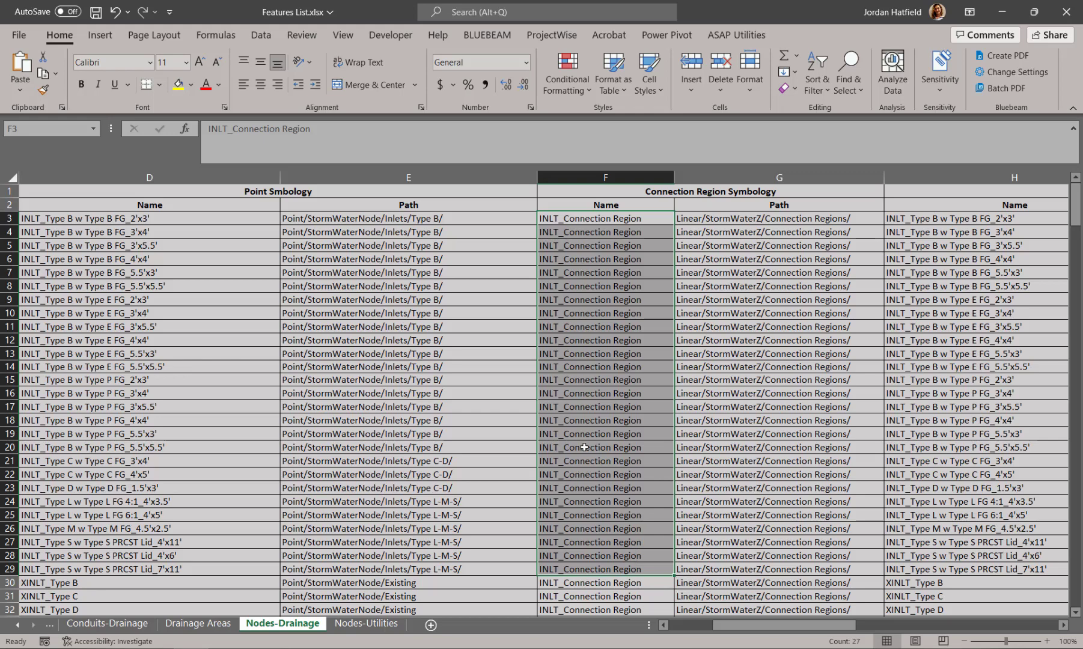
pyautogui.scroll(-4, 585, 447)
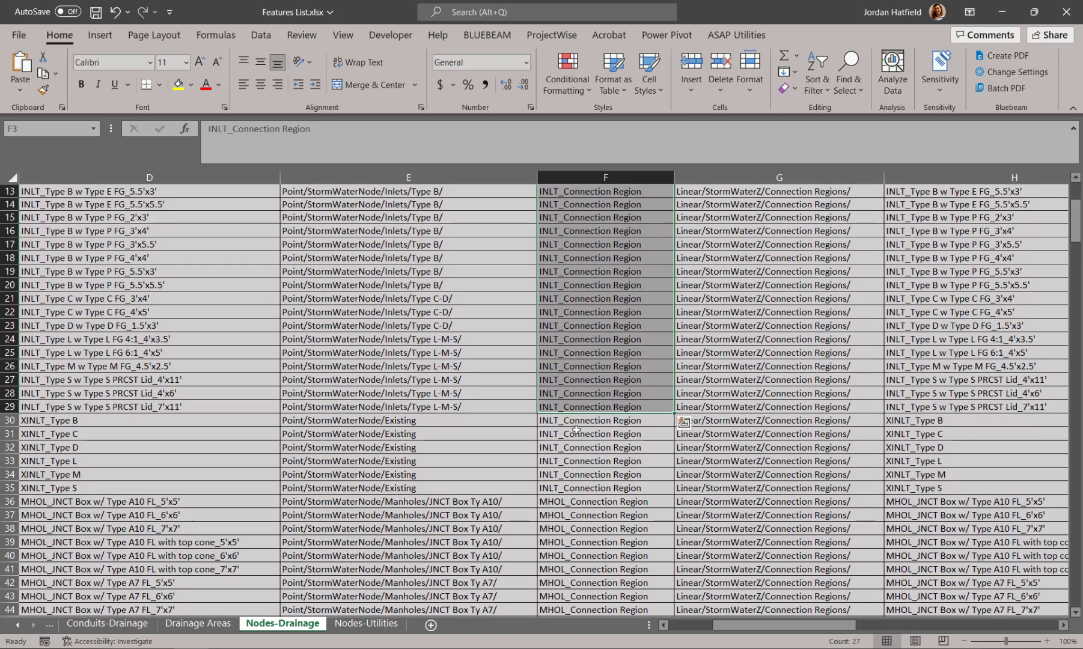
pyautogui.scroll(4, 586, 563)
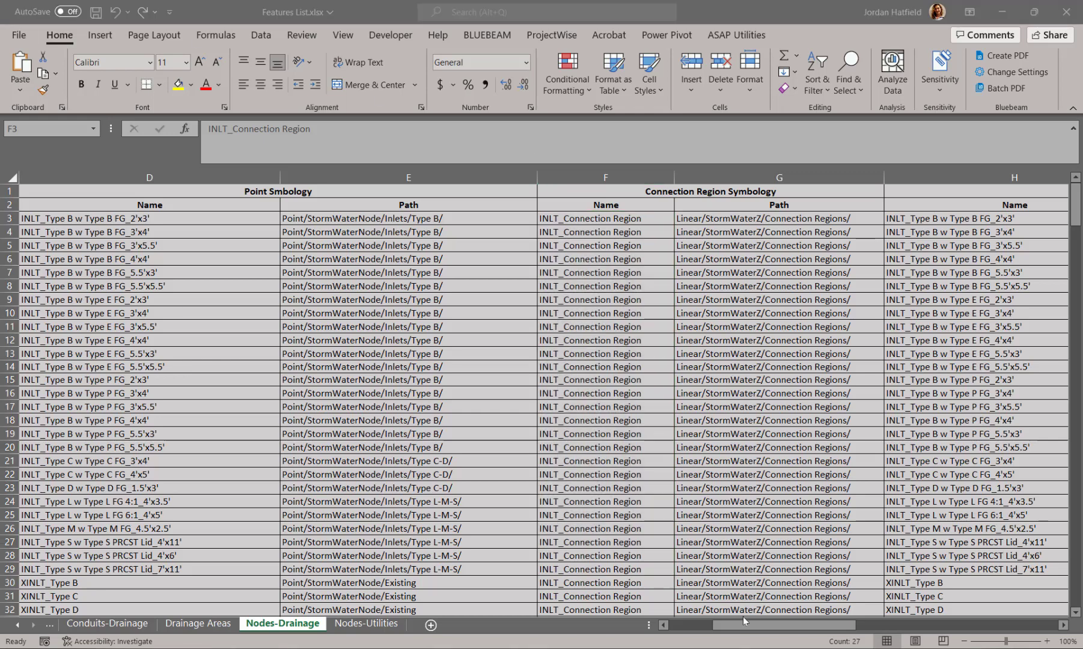
# - Bring up the Solid Symbology columns and select the first inlet's solid symbology name in H3
pyautogui.moveTo(749, 628); pyautogui.dragTo(766, 625)
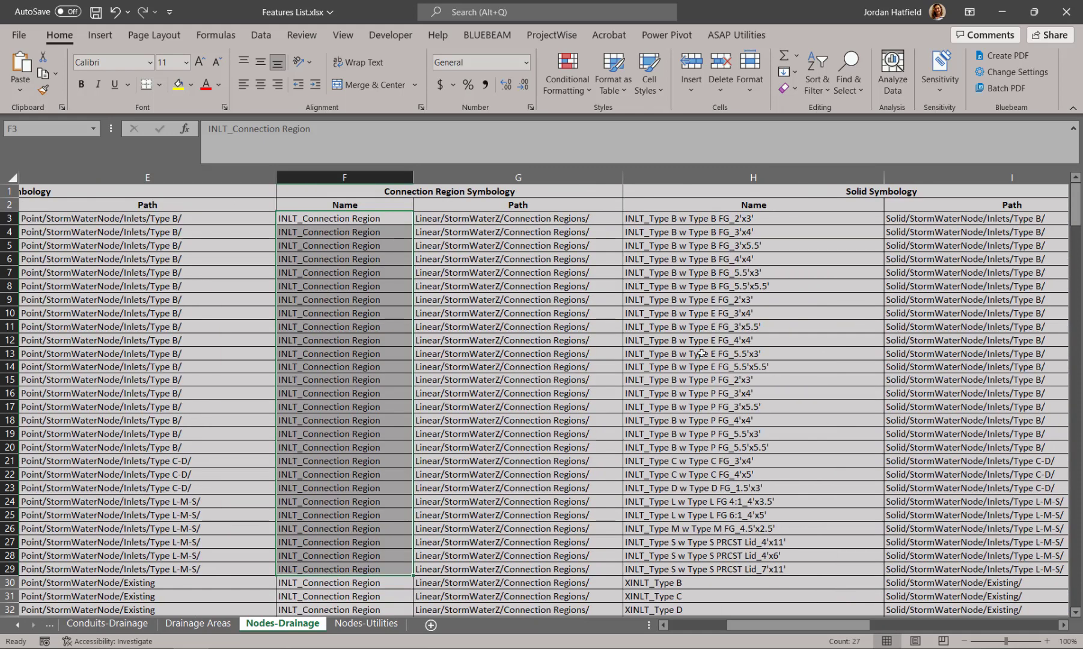
pyautogui.click(714, 224)
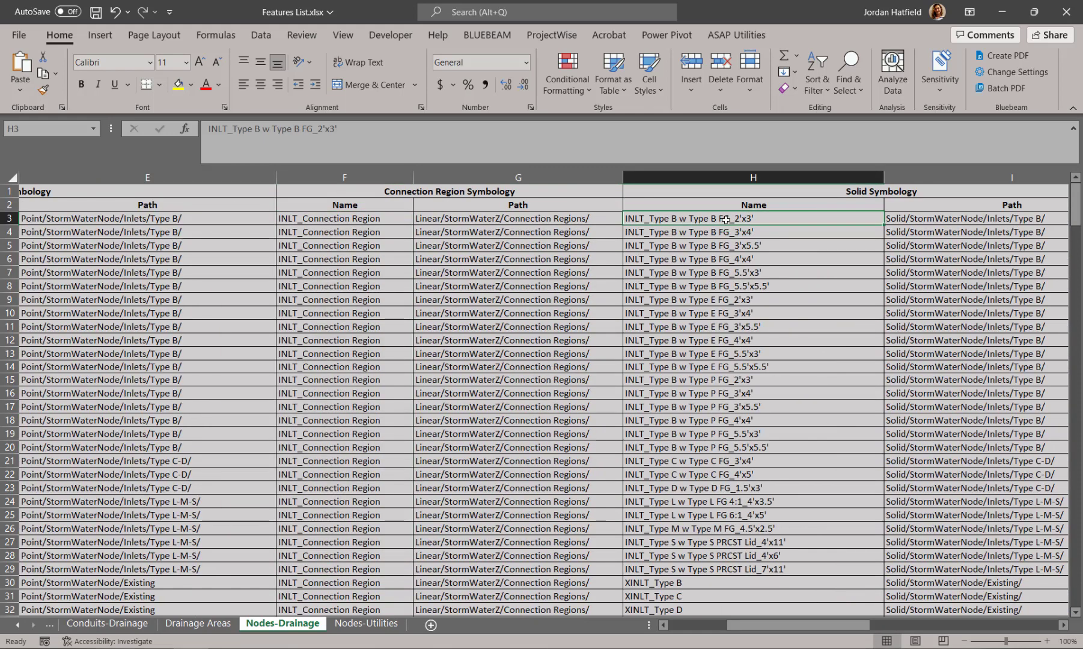